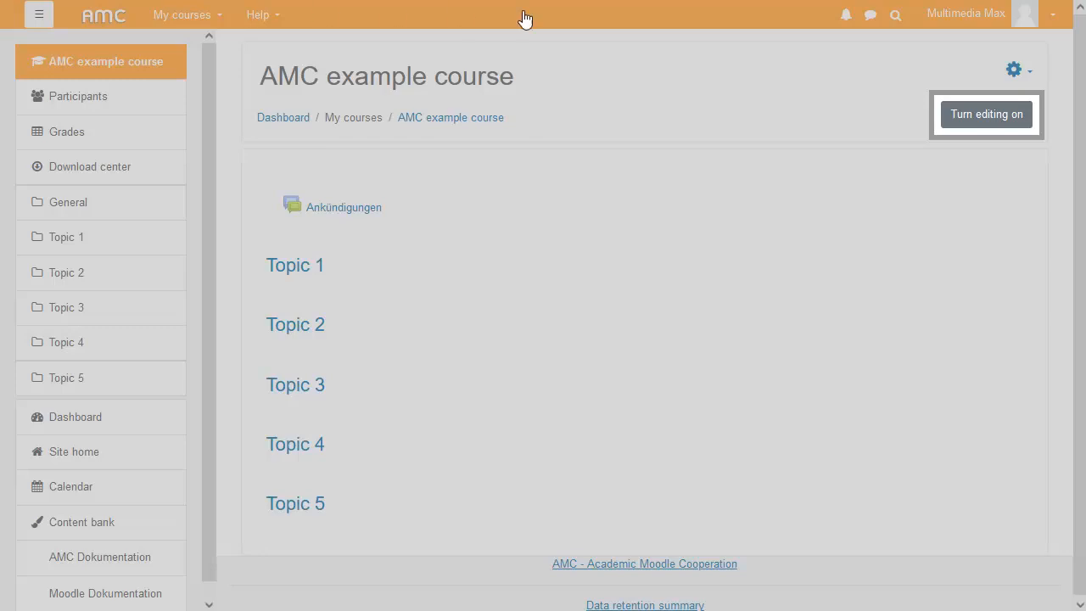
- Turn on course editing and add a new Assignment activity to Topic 1
{"action": "left_click", "coordinate": [993, 115]}
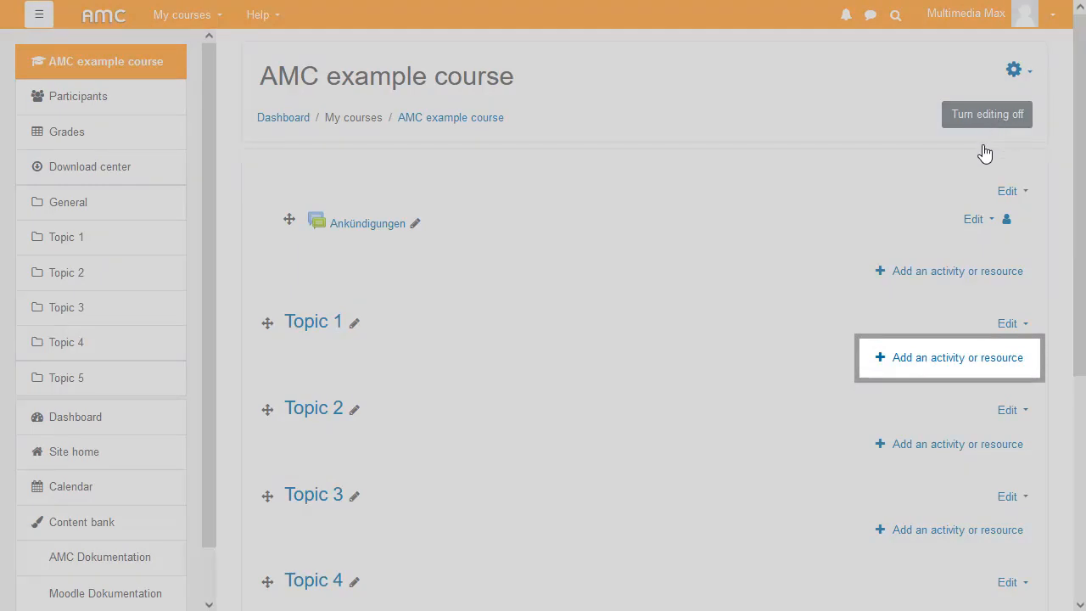
{"action": "left_click", "coordinate": [974, 360]}
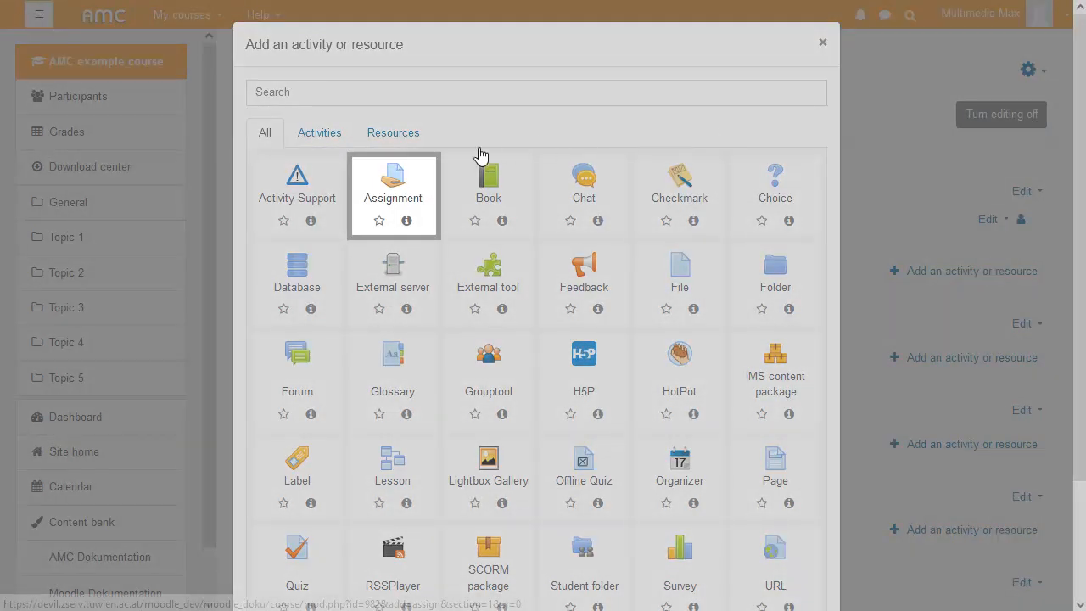
{"action": "left_click", "coordinate": [395, 197]}
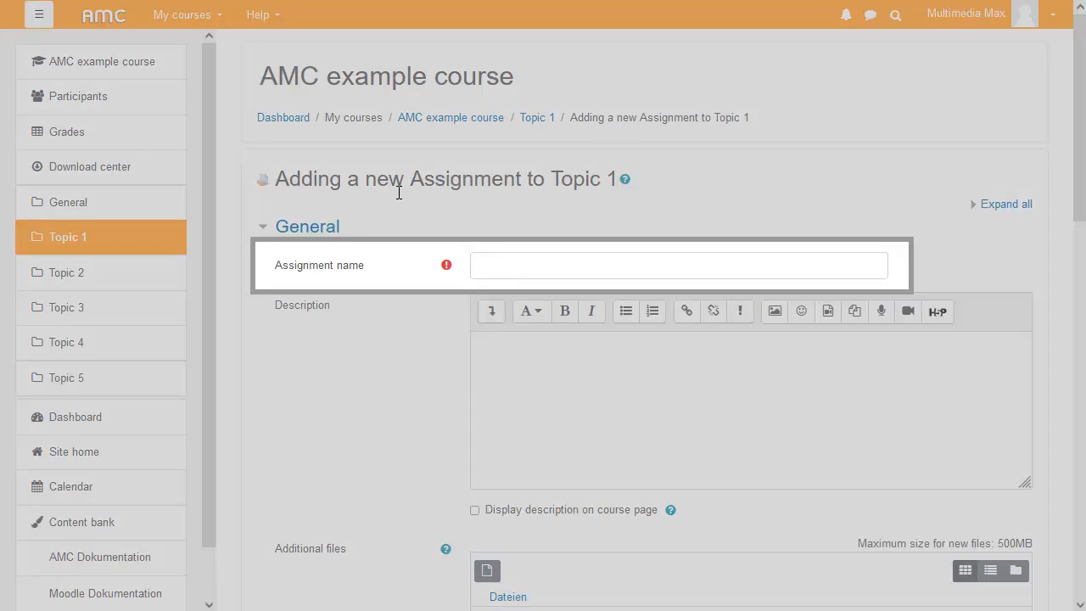
- Name the new assignment "Example exercise"
{"action": "left_click", "coordinate": [514, 273]}
{"action": "type", "text": "Example exercise"}
{"action": "left_click", "coordinate": [337, 422]}
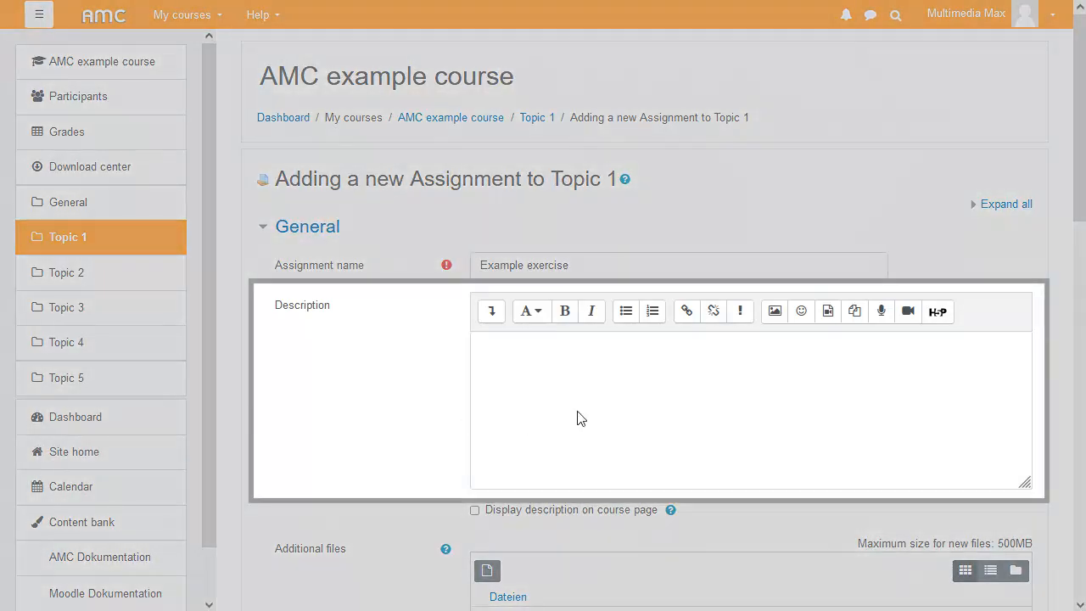
- Restrict the assignment's accepted file types to .pdf, .doc and .docx, and save the file type selection
{"action": "scroll", "coordinate": [1048, 220], "scroll_direction": "down", "scroll_amount": 5}
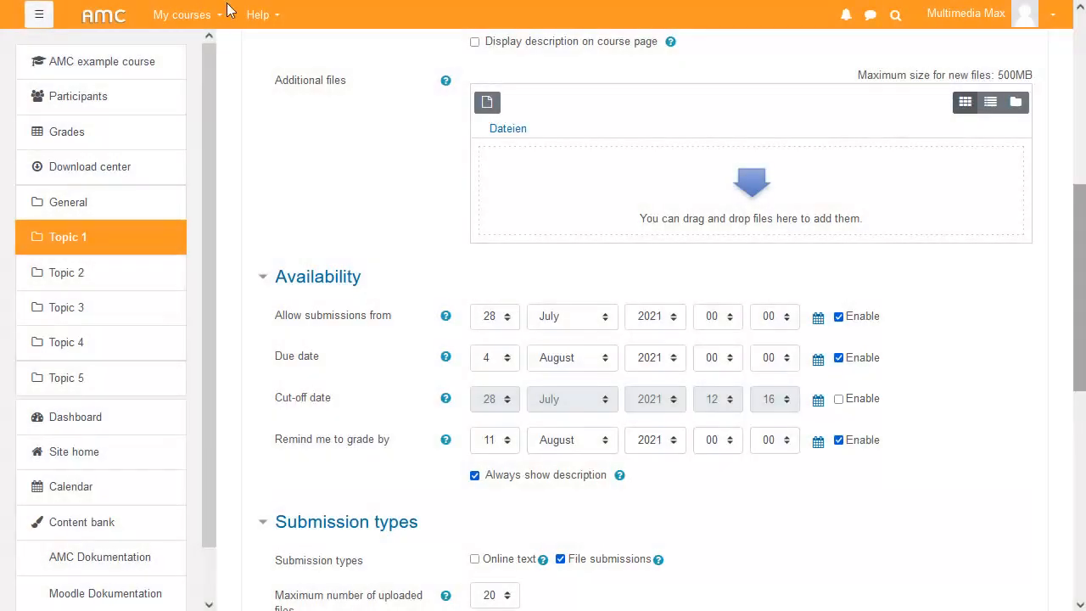
{"action": "left_click_drag", "start_coordinate": [1082, 346], "coordinate": [1082, 509]}
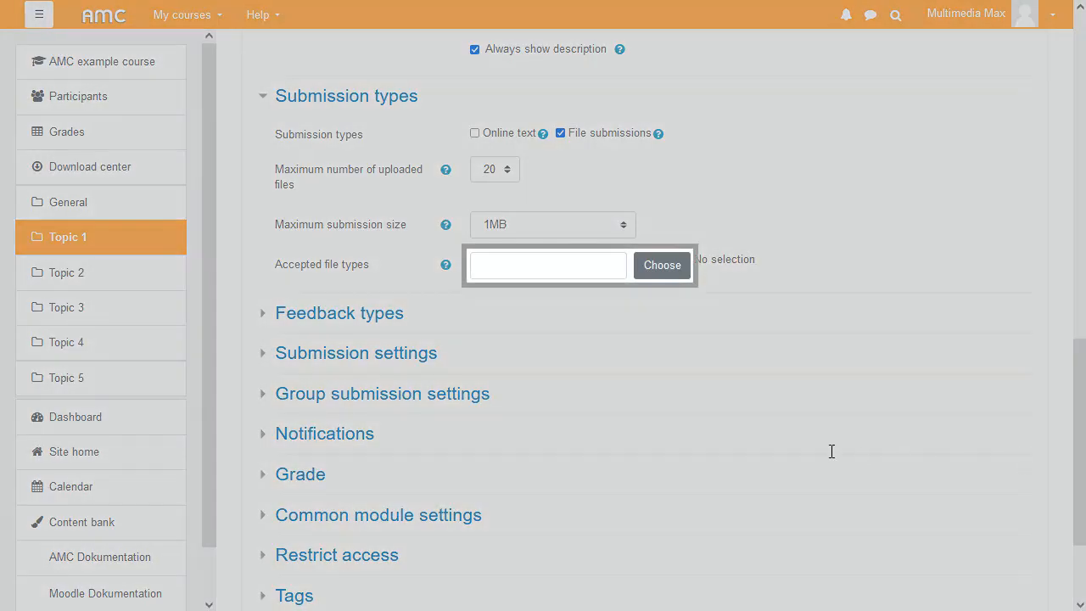
{"action": "left_click", "coordinate": [594, 270]}
{"action": "type", "text": ".pdf .doc .d"}
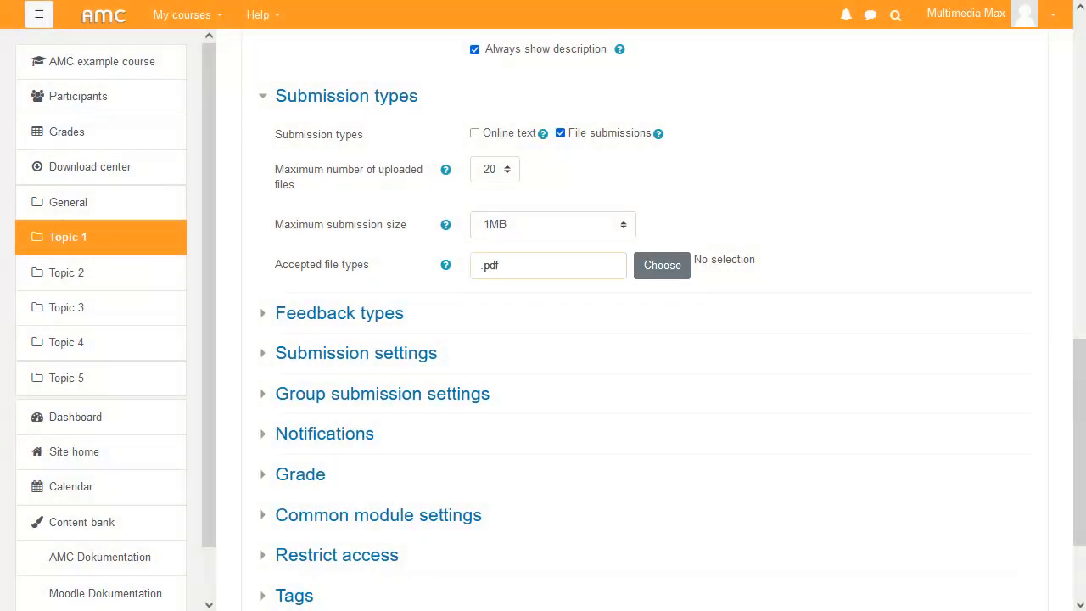
{"action": "type", "text": "ocx"}
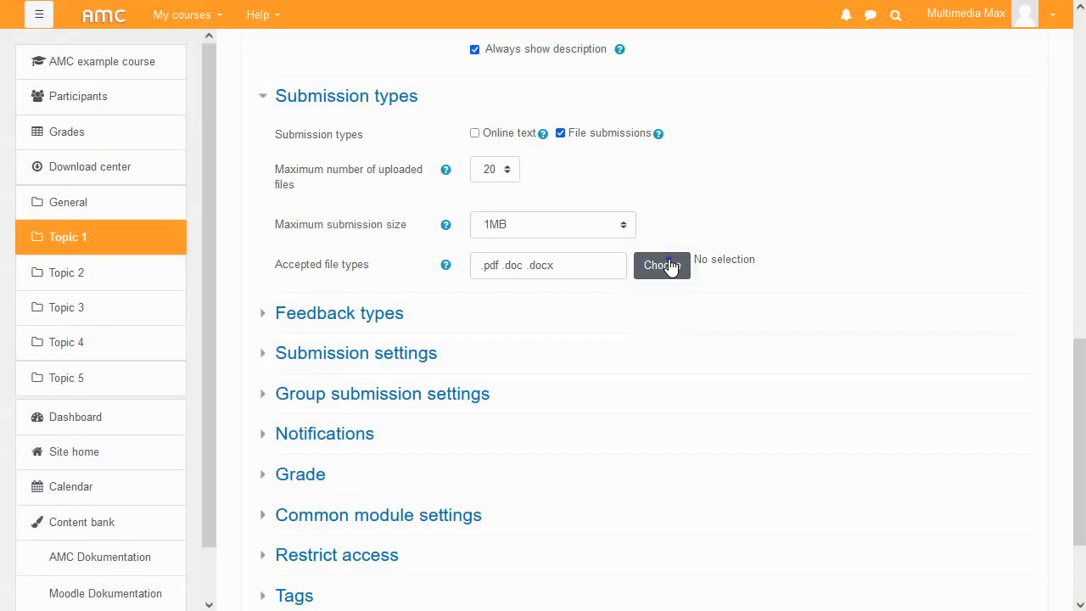
{"action": "left_click", "coordinate": [665, 265]}
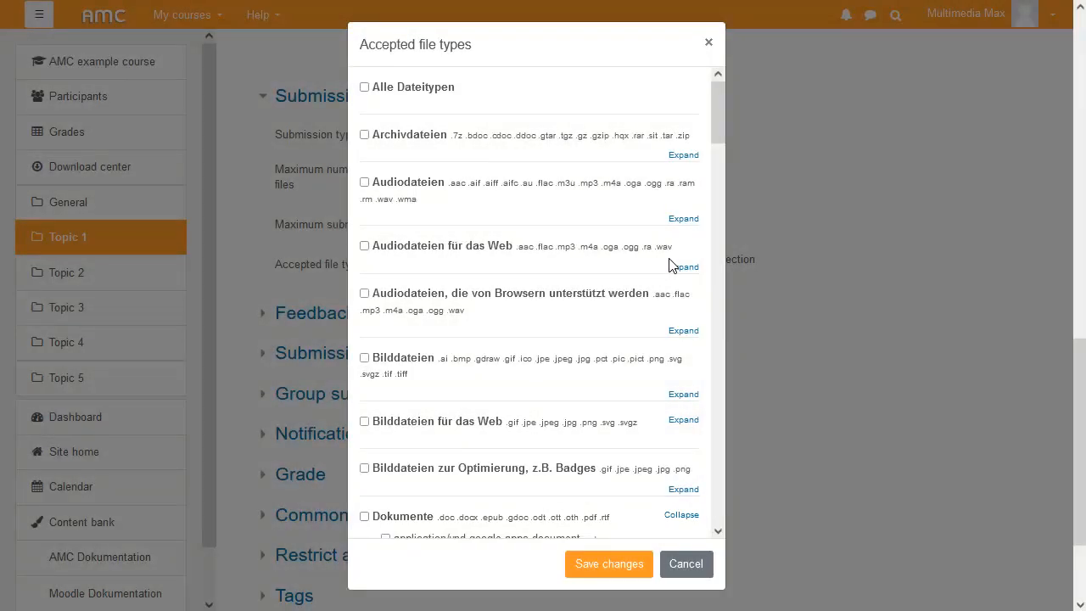
{"action": "scroll", "coordinate": [718, 101], "scroll_direction": "down", "scroll_amount": 1}
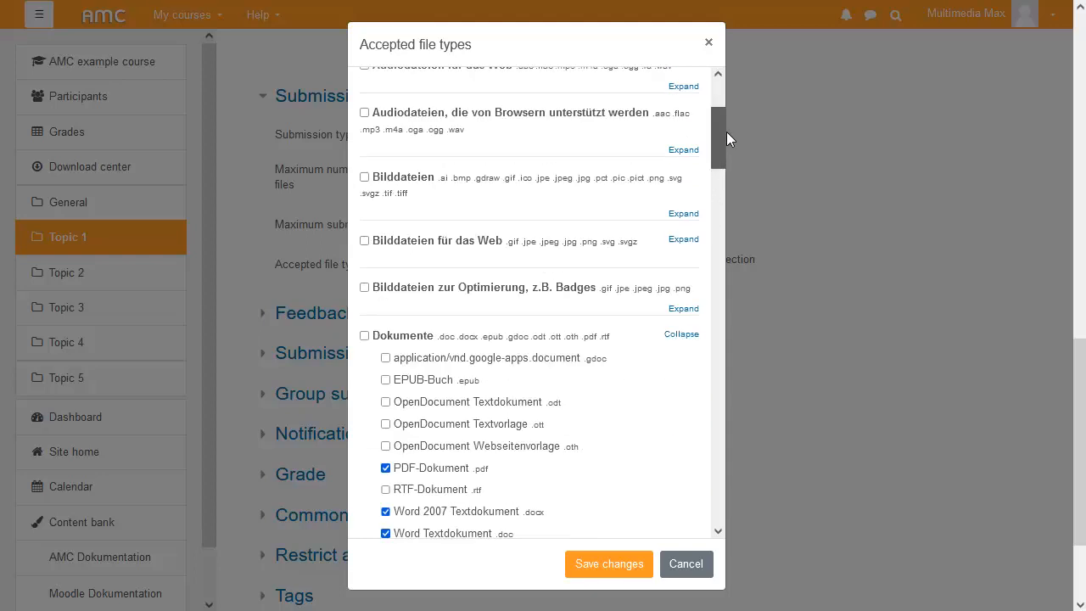
{"action": "scroll", "coordinate": [726, 127], "scroll_direction": "down", "scroll_amount": 3}
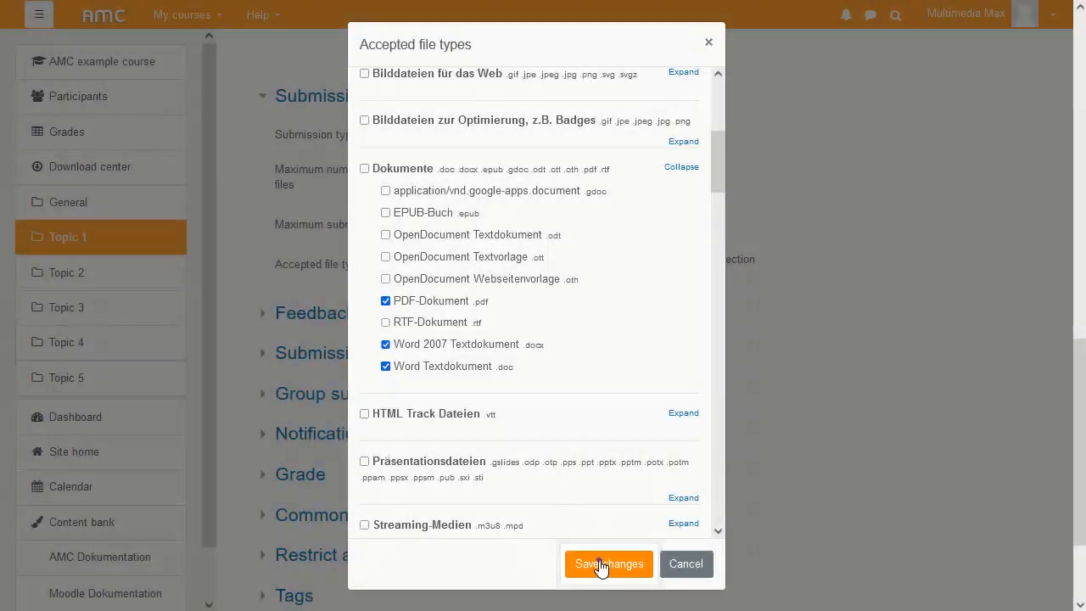
{"action": "left_click", "coordinate": [606, 563]}
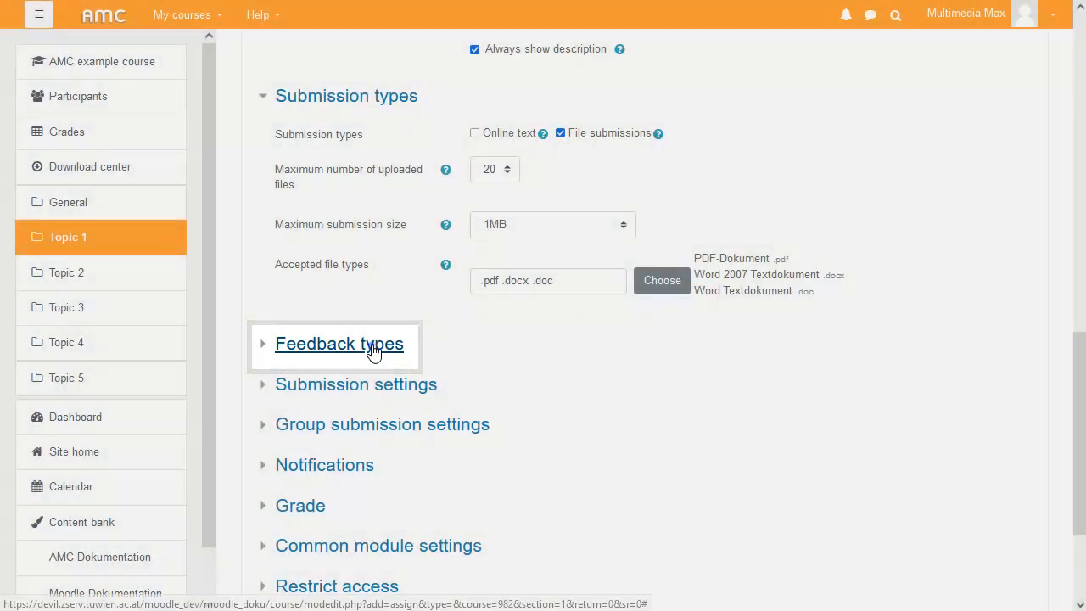
- Expand the assignment's feedback types, submission settings, group submission settings and notifications sections to examine their options
{"action": "left_click", "coordinate": [373, 352]}
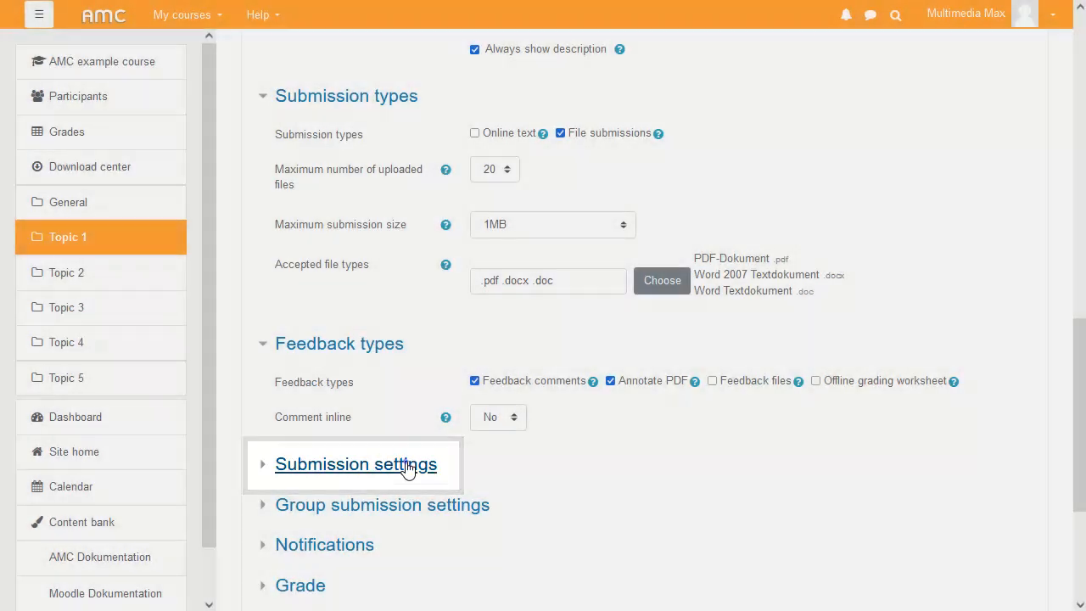
{"action": "left_click", "coordinate": [412, 465]}
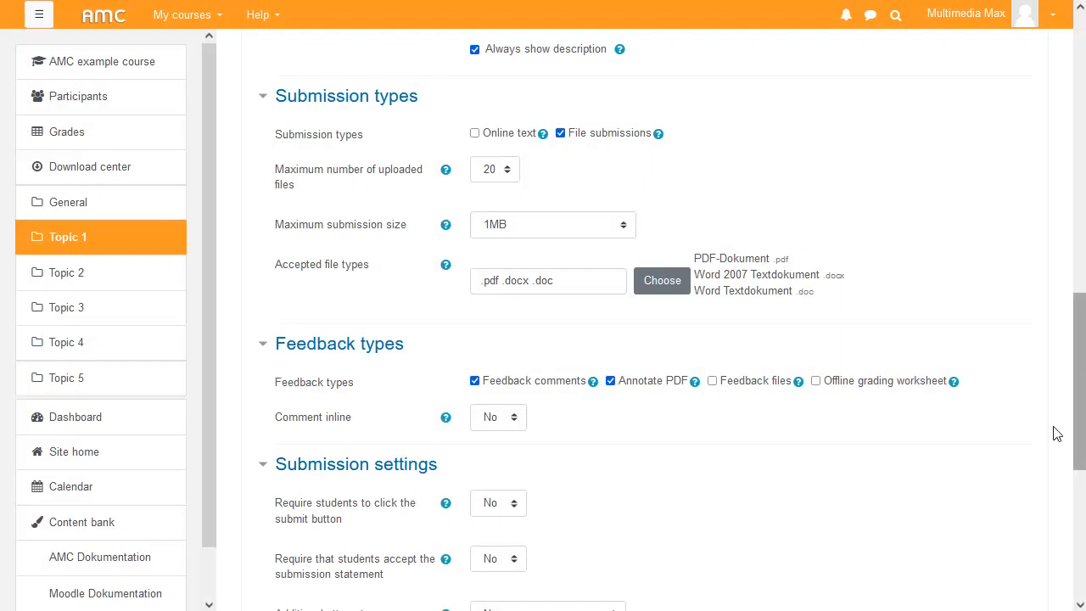
{"action": "left_click_drag", "start_coordinate": [1082, 363], "coordinate": [1074, 458]}
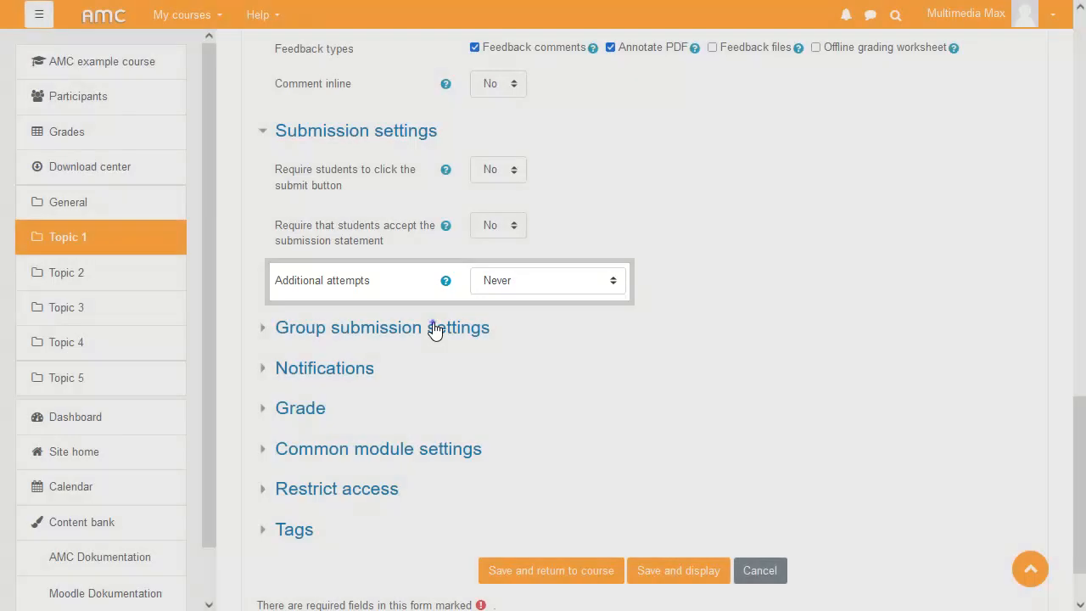
{"action": "left_click", "coordinate": [432, 330]}
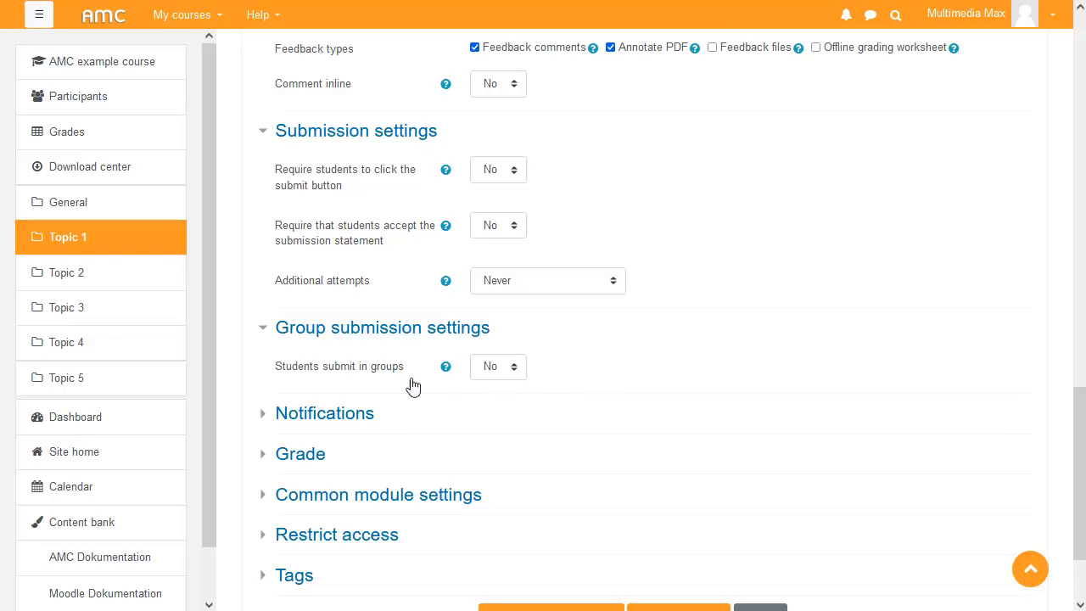
{"action": "left_click", "coordinate": [352, 427]}
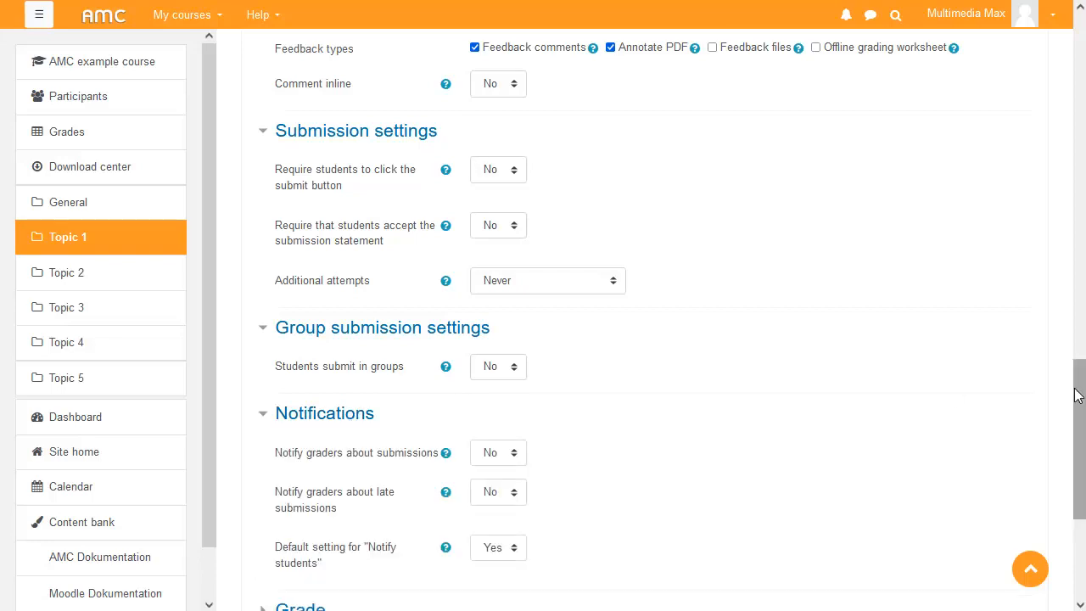
- Set the assignment's maximum grade to 50 points, then save and display the assignment
{"action": "scroll", "coordinate": [1078, 504], "scroll_direction": "down", "scroll_amount": 4}
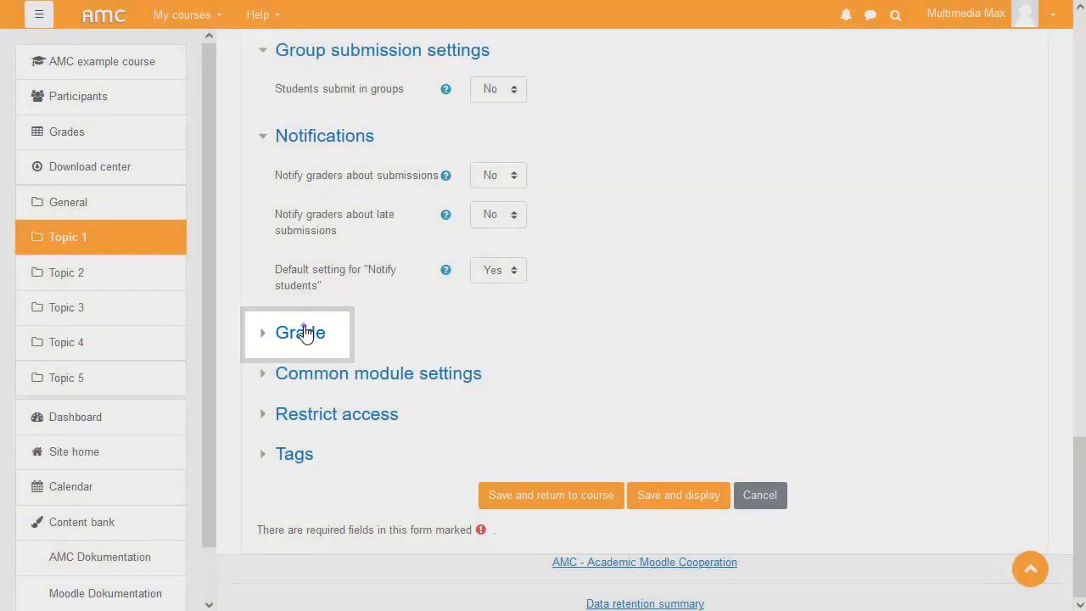
{"action": "left_click", "coordinate": [305, 333]}
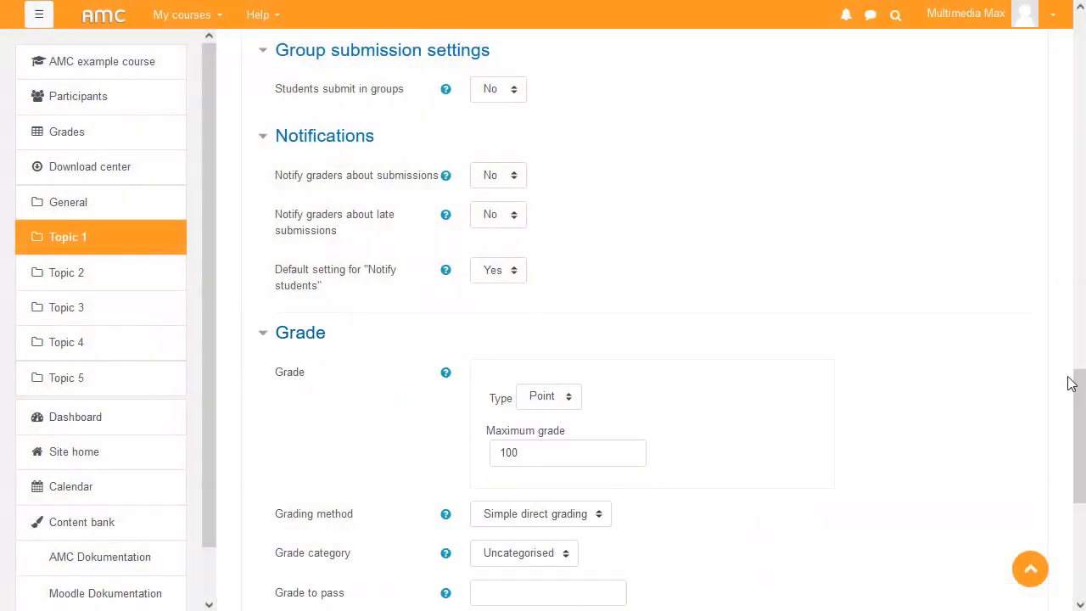
{"action": "left_click_drag", "start_coordinate": [1076, 381], "coordinate": [1074, 460]}
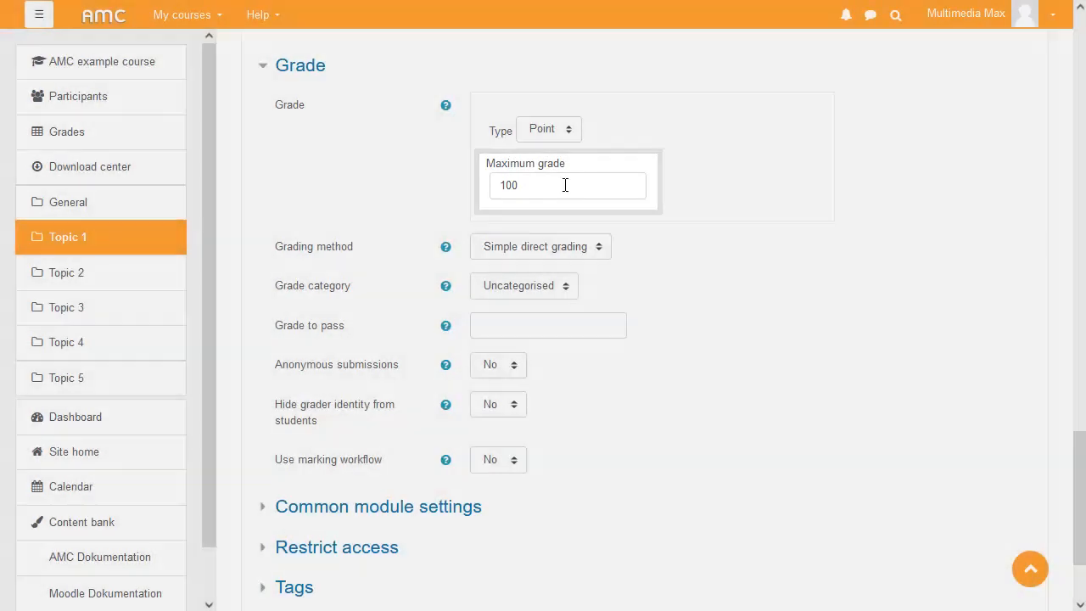
{"action": "double_click", "coordinate": [525, 185]}
{"action": "type", "text": "50"}
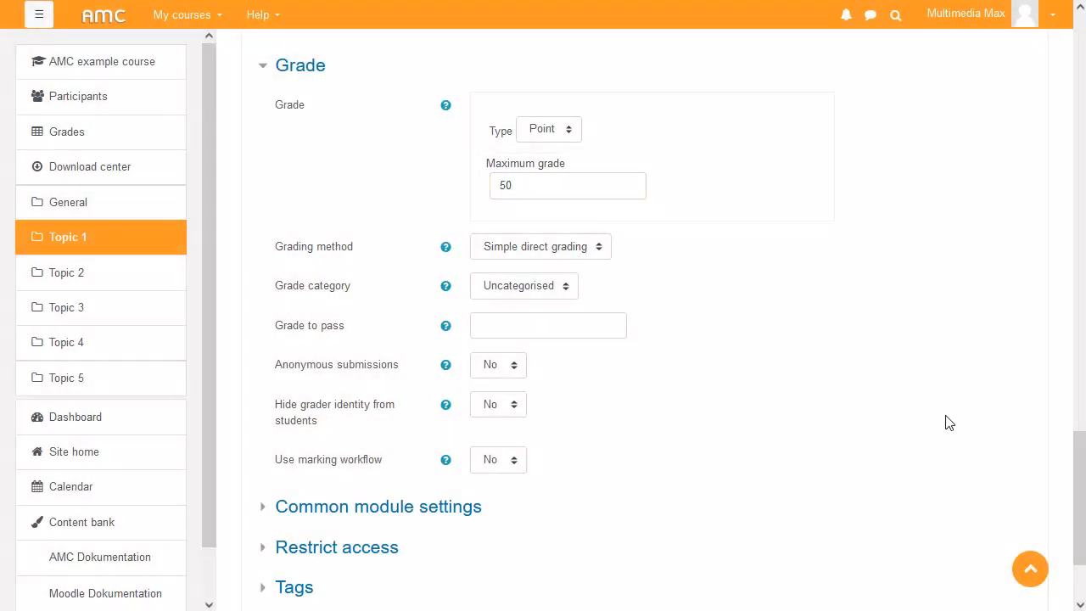
{"action": "left_click_drag", "start_coordinate": [1081, 461], "coordinate": [1083, 489]}
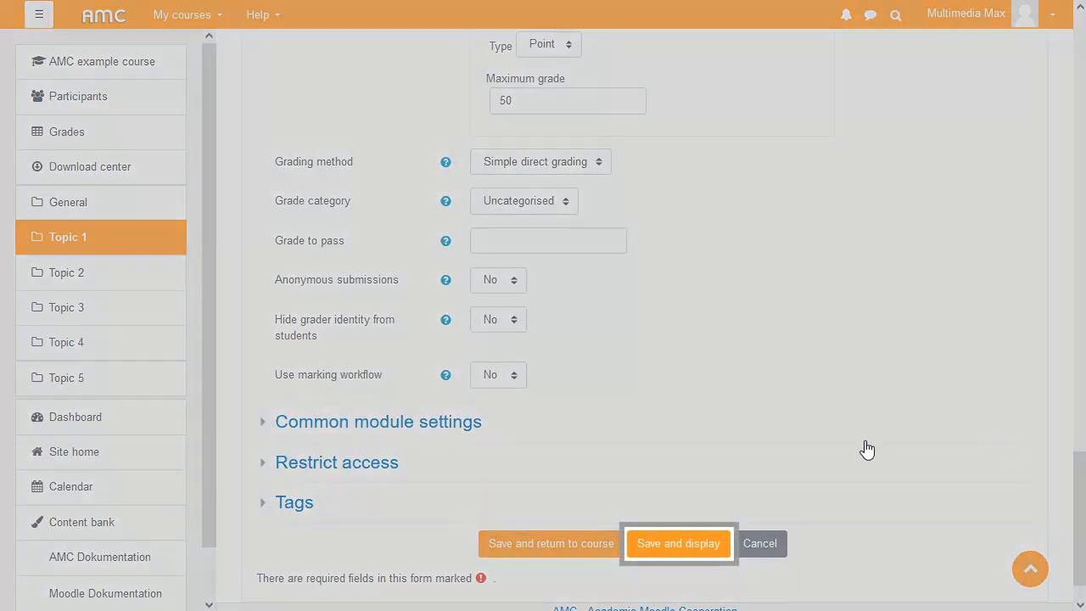
{"action": "left_click", "coordinate": [667, 541]}
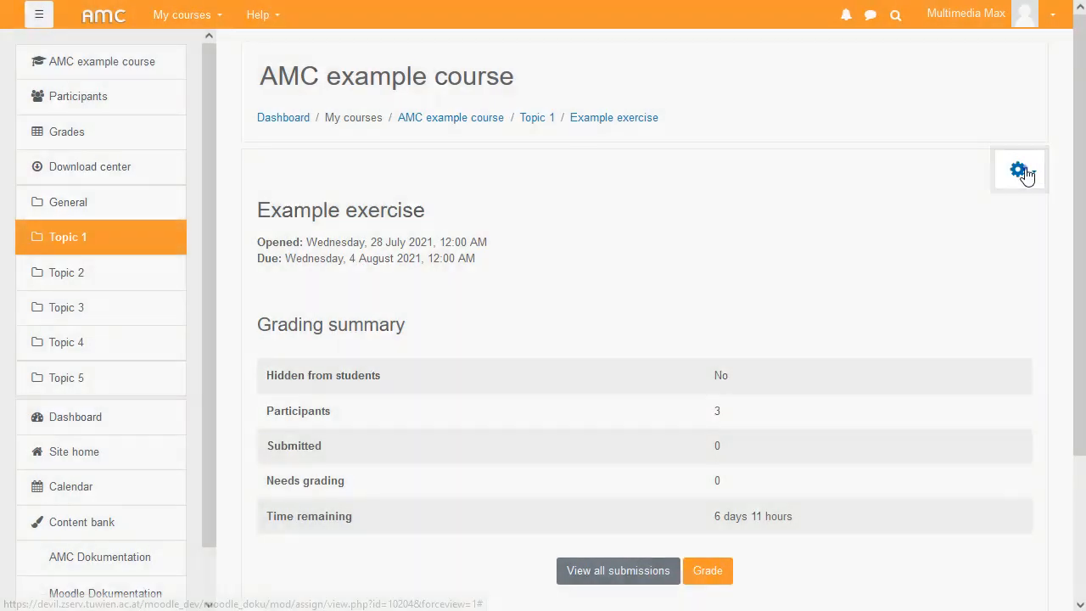
- View all submissions of the assignment and open the one with Test dummy file.pdf for grading
{"action": "left_click", "coordinate": [1023, 172]}
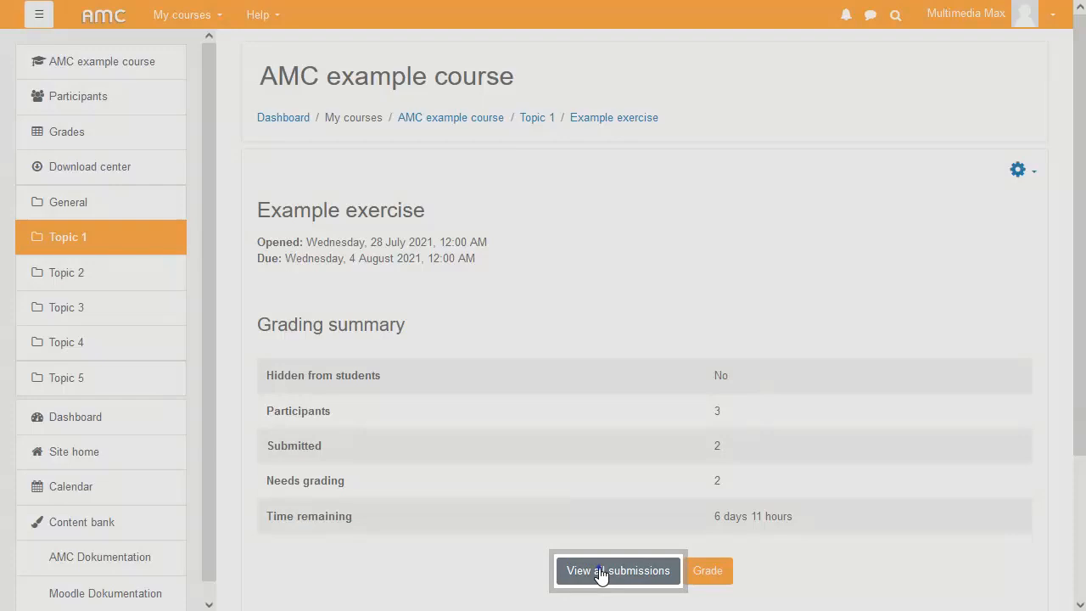
{"action": "left_click", "coordinate": [604, 573]}
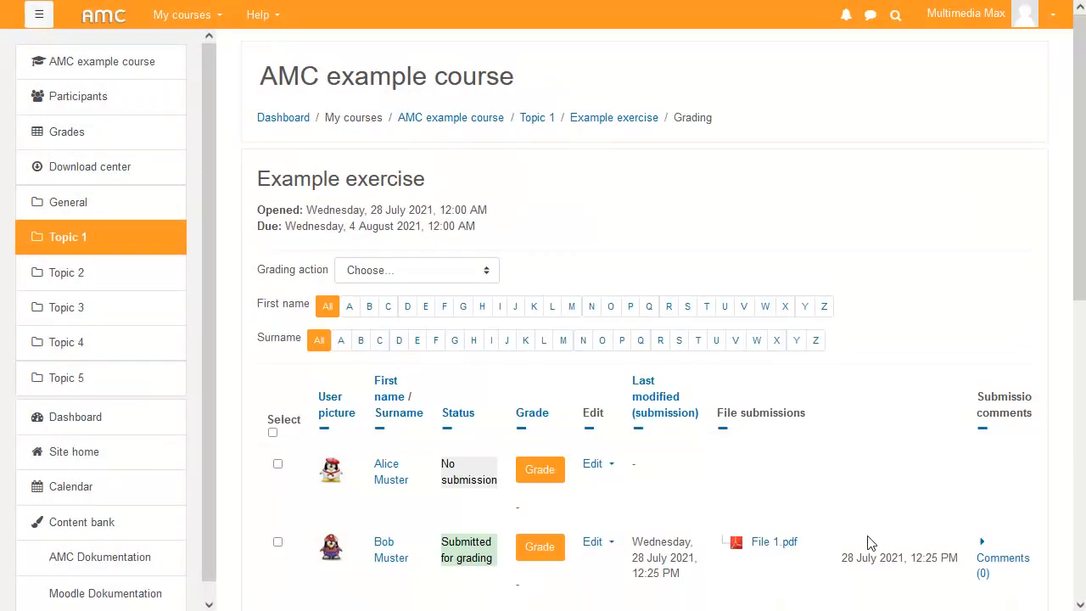
{"action": "scroll", "coordinate": [1083, 295], "scroll_direction": "down", "scroll_amount": 3}
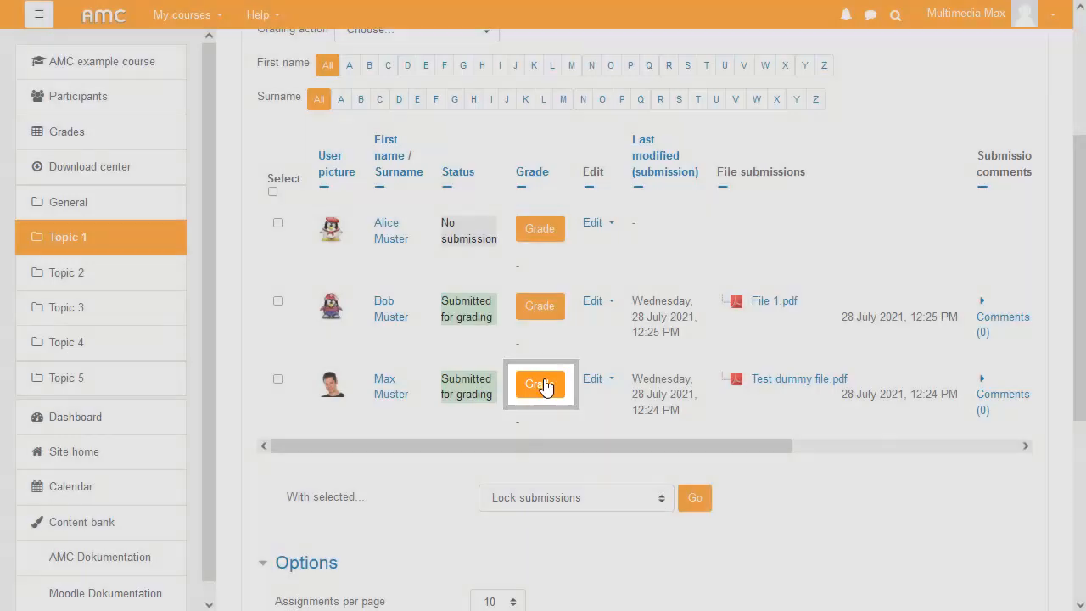
{"action": "left_click", "coordinate": [540, 385]}
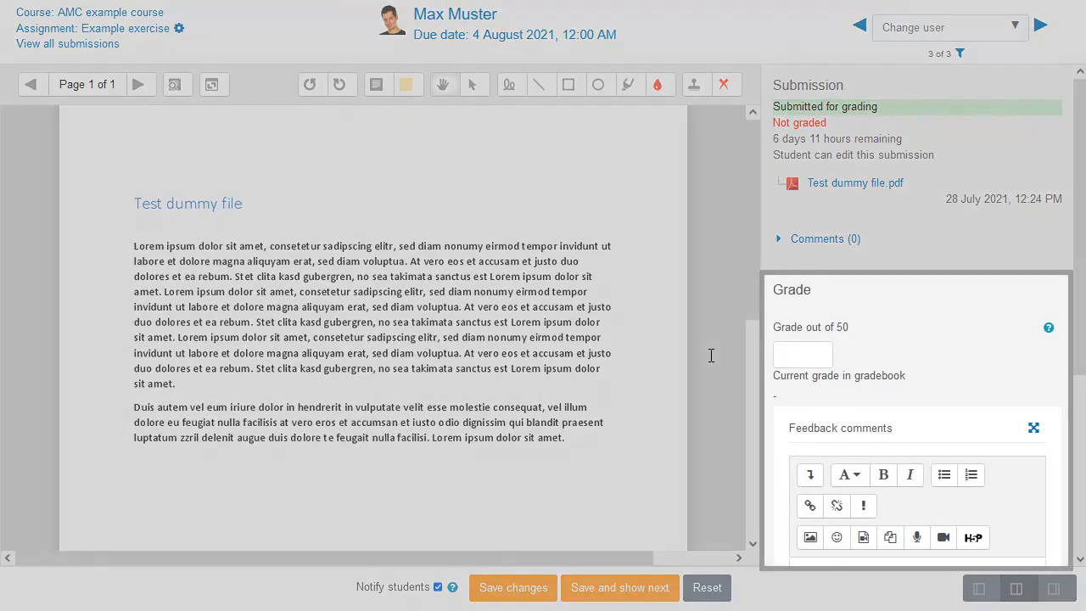
- Grade the submission 39 out of 50 with the feedback comment "Great job!" and save it with student notification turned off
{"action": "left_click", "coordinate": [801, 356]}
{"action": "type", "text": "39"}
{"action": "scroll", "coordinate": [934, 408], "scroll_direction": "down", "scroll_amount": 3}
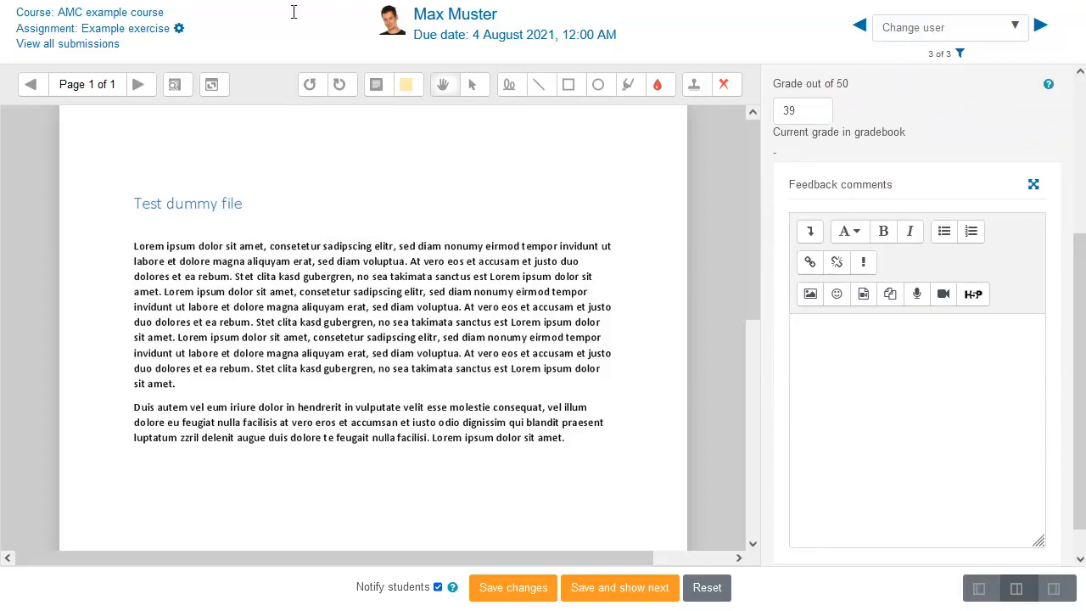
{"action": "left_click", "coordinate": [961, 450]}
{"action": "type", "text": "Great job!"}
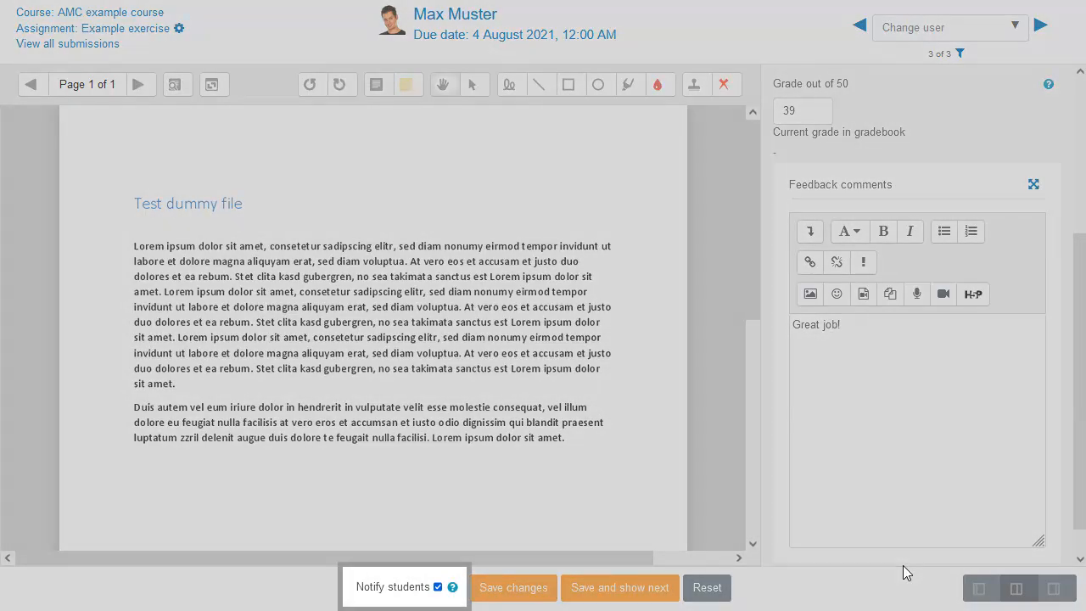
{"action": "left_click", "coordinate": [438, 587]}
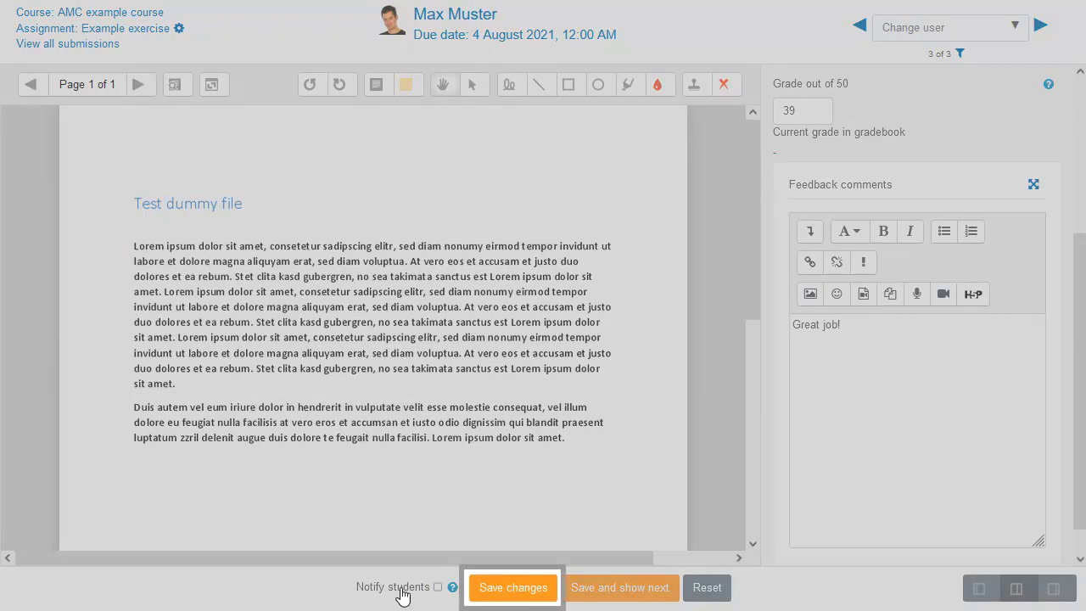
{"action": "left_click", "coordinate": [492, 599]}
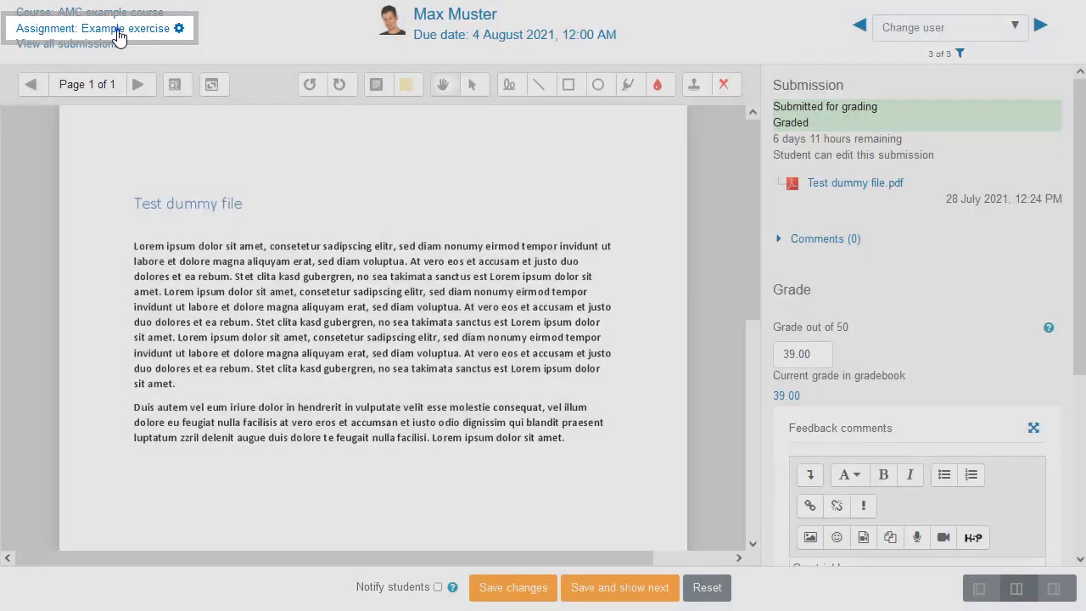
- Return to the Example exercise assignment's list of all submissions and enable quick grading
{"action": "left_click", "coordinate": [116, 31]}
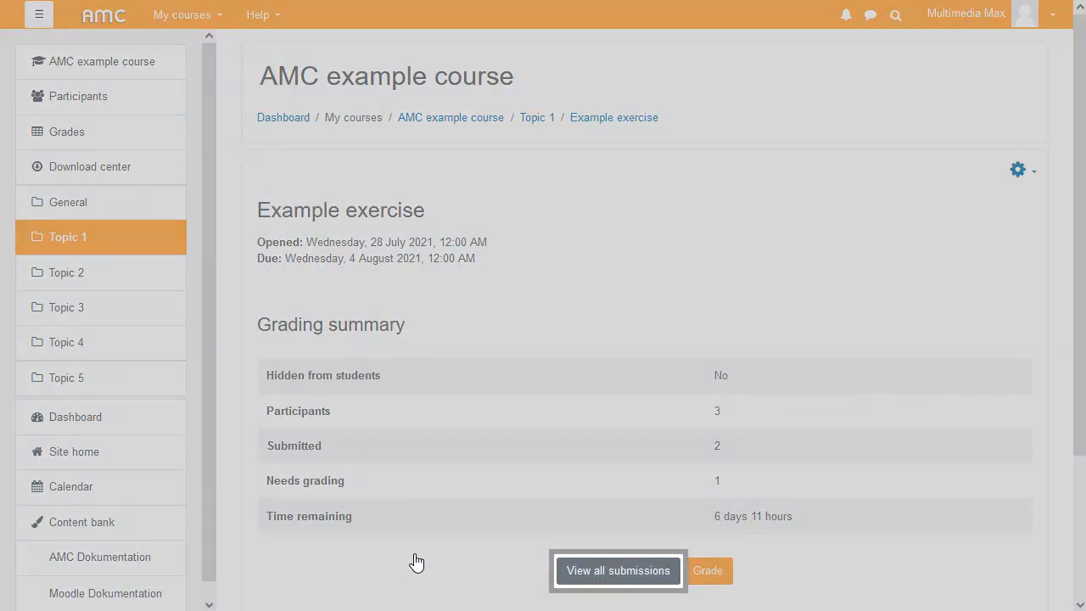
{"action": "left_click", "coordinate": [582, 575]}
{"action": "scroll", "coordinate": [1060, 364], "scroll_direction": "down", "scroll_amount": 6}
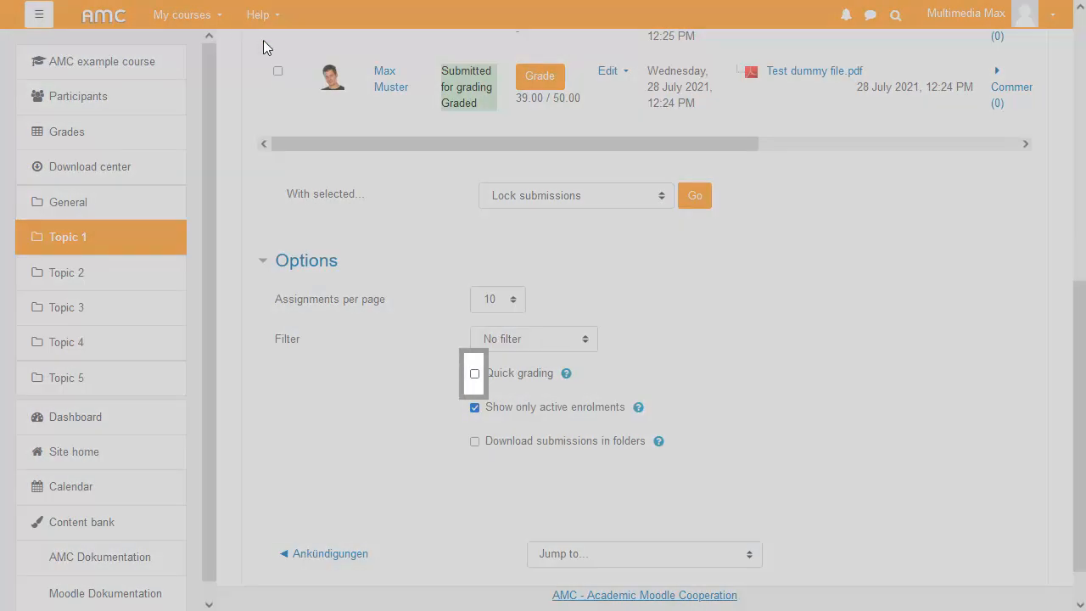
{"action": "left_click", "coordinate": [474, 373]}
- Quick-grade the submission with File 1.pdf with 49 points, save all quick grading changes and continue
{"action": "left_click_drag", "start_coordinate": [1083, 187], "coordinate": [1084, 333]}
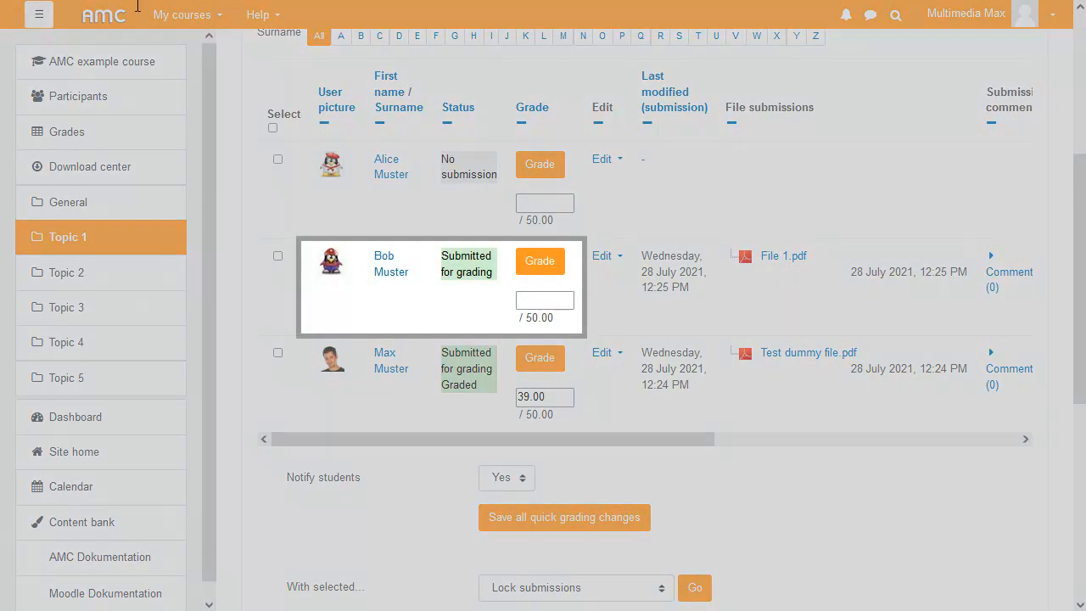
{"action": "left_click", "coordinate": [545, 300]}
{"action": "type", "text": "49"}
{"action": "left_click", "coordinate": [852, 495]}
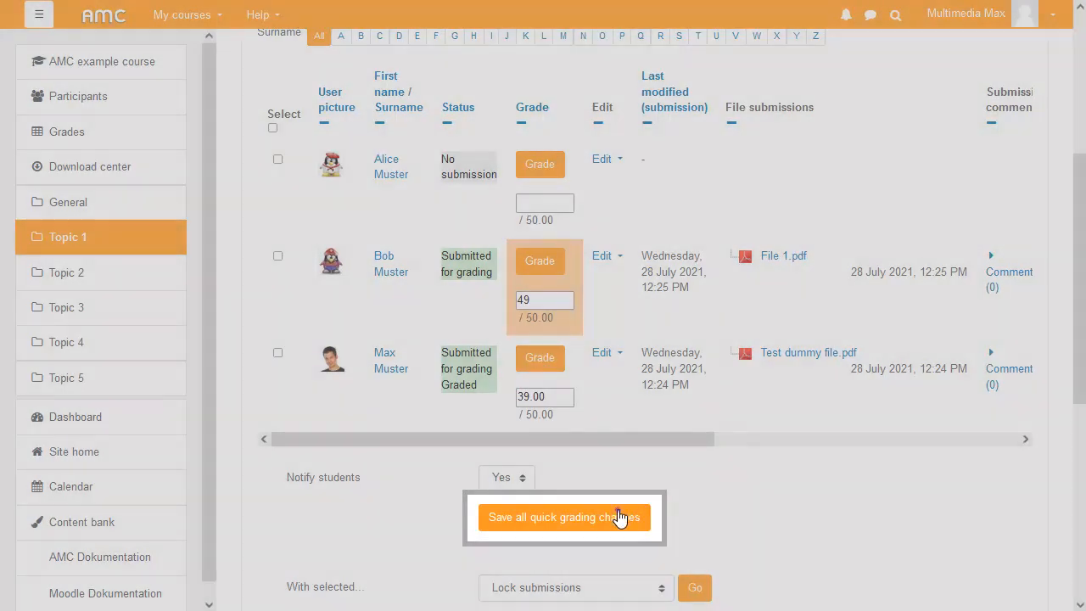
{"action": "left_click", "coordinate": [626, 516]}
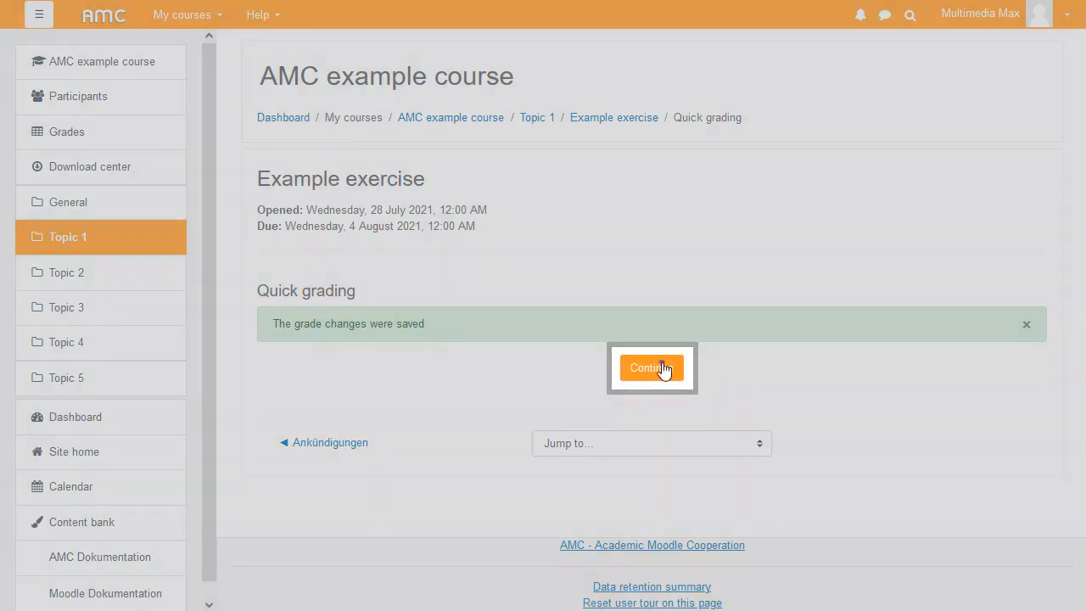
{"action": "left_click", "coordinate": [651, 367]}
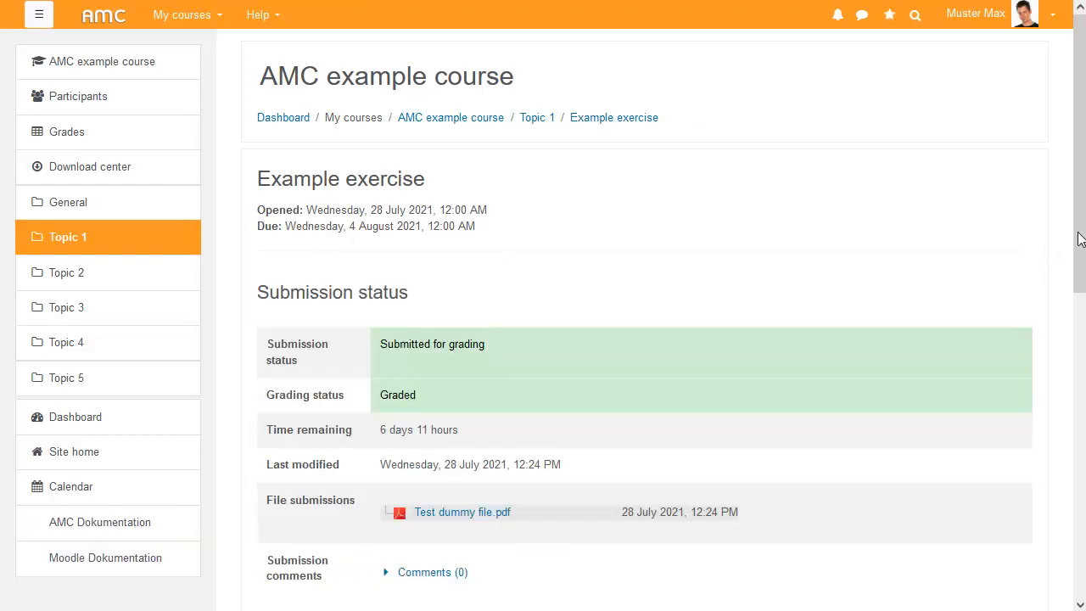
- Review the submission status, grade and feedback comment on the student's view of the assignment
{"action": "scroll", "coordinate": [1035, 259], "scroll_direction": "down", "scroll_amount": 4}
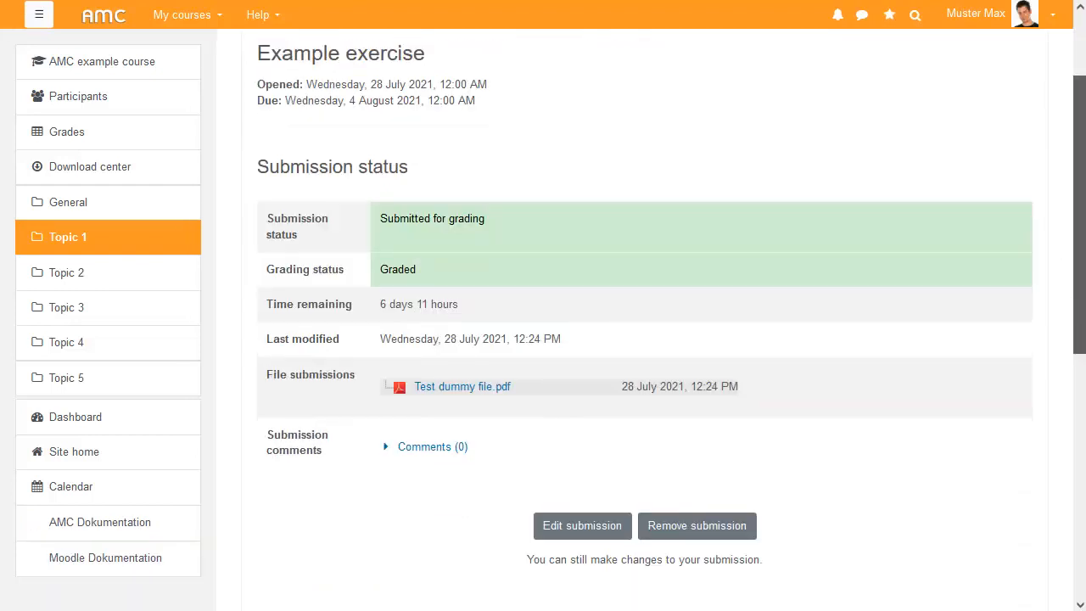
{"action": "scroll", "coordinate": [645, 322], "scroll_direction": "down", "scroll_amount": 2}
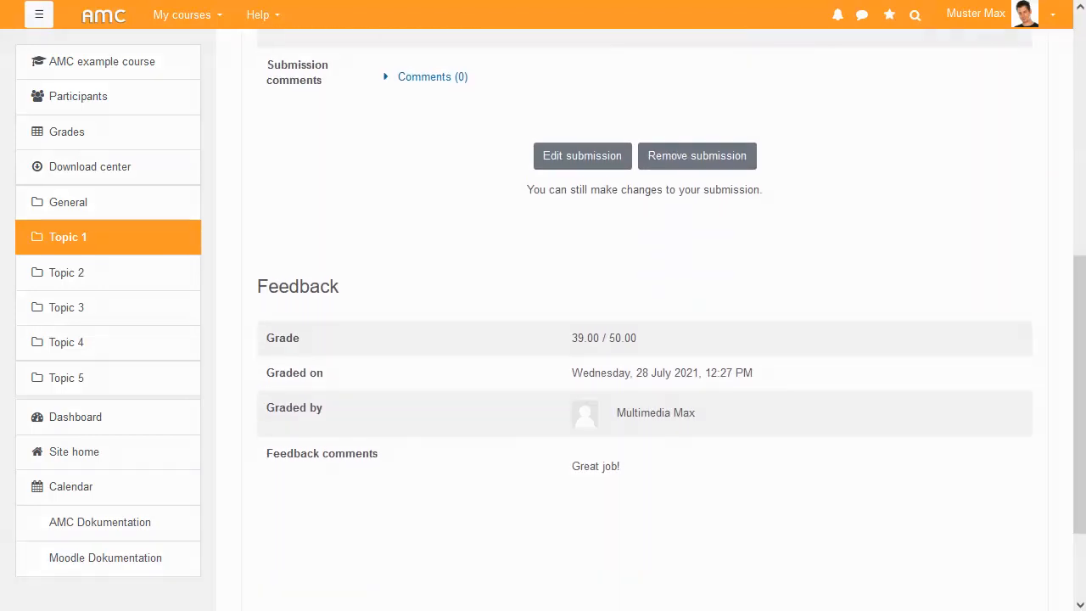